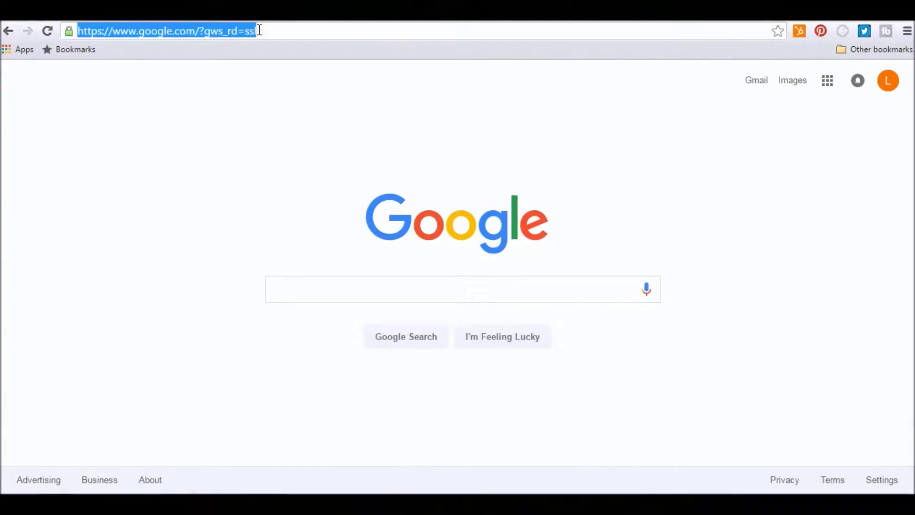
Step: Search Google for 'blender'
type("b")
key("BackSpace")
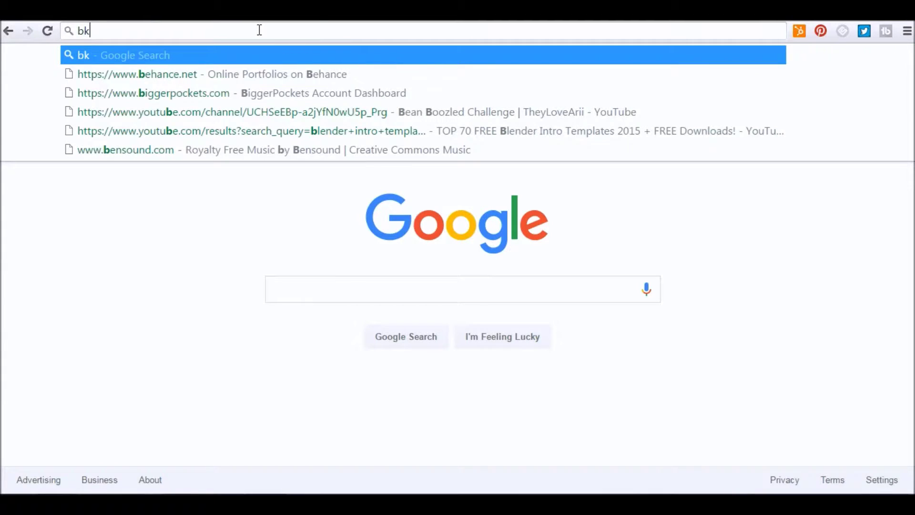
type("lend")
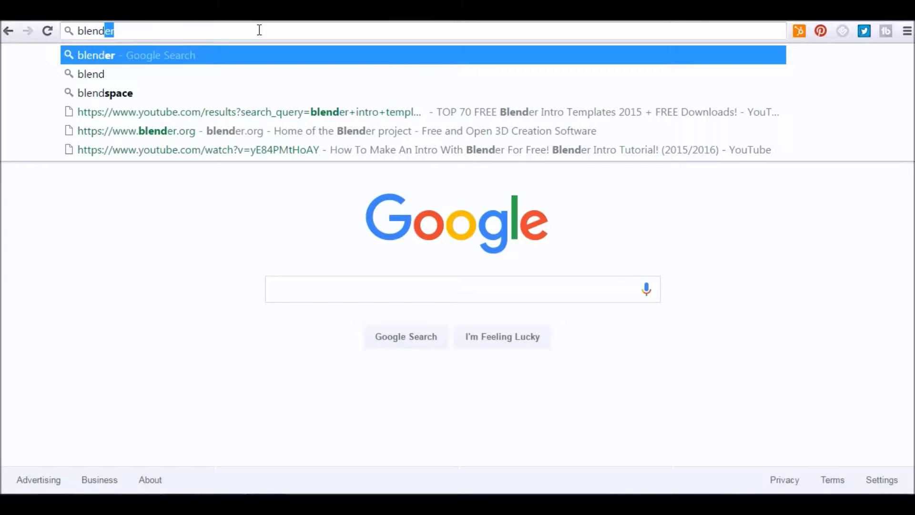
type("e")
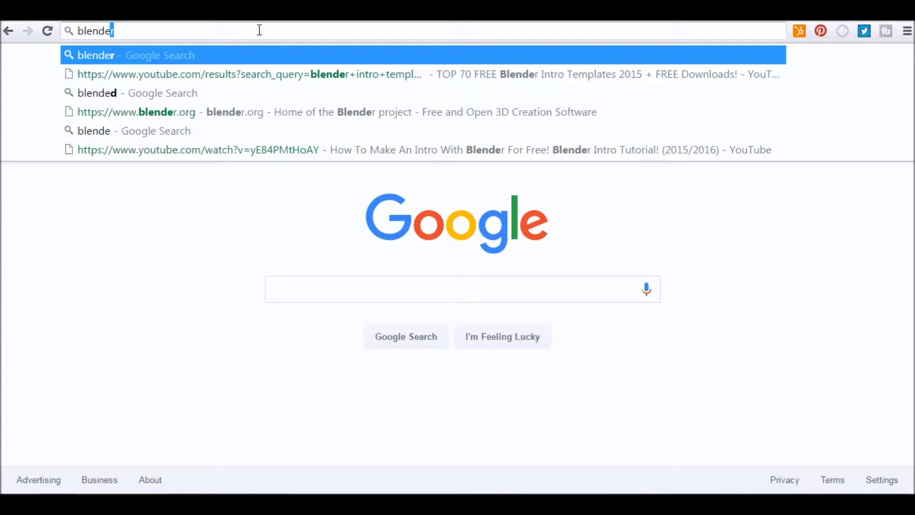
type("r")
key("Return")
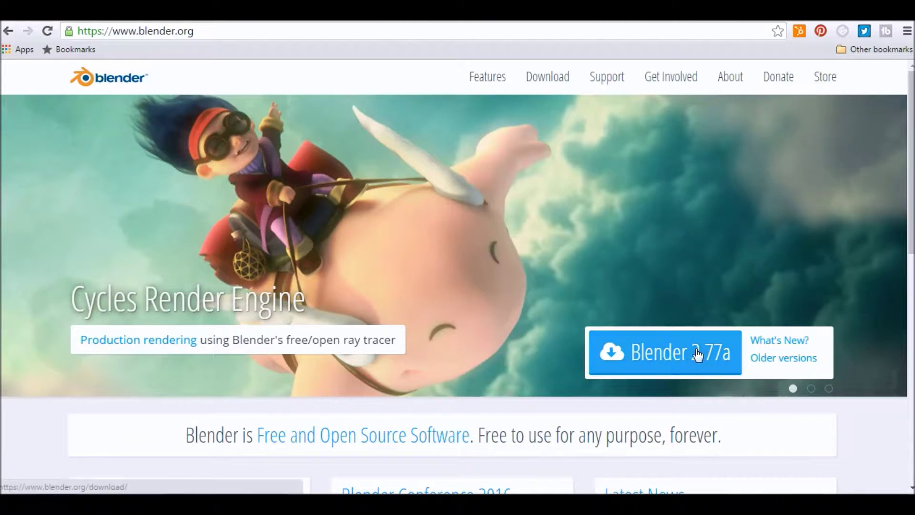
Step: Download the 64-bit Blender 2.77a Windows installer (.msi) from blender.org and open it
left_click(697, 351)
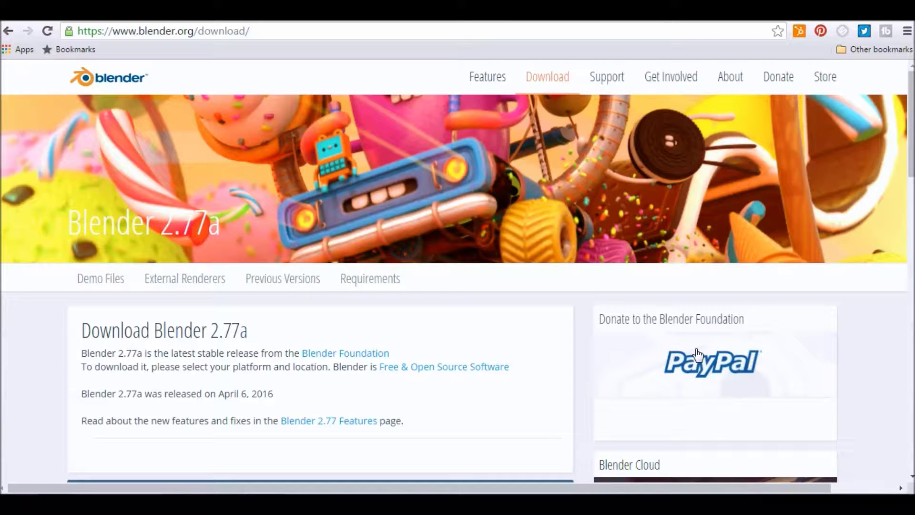
scroll(708, 354, "down", 4)
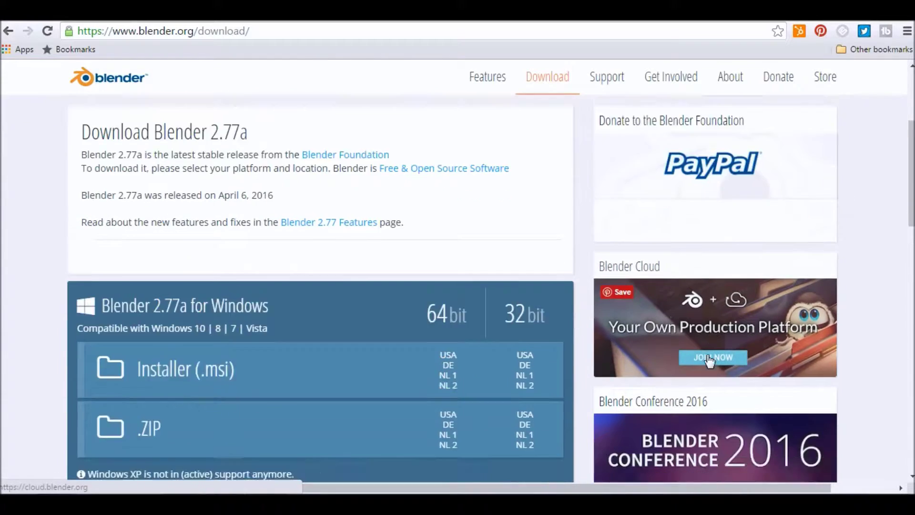
scroll(709, 360, "down", 2)
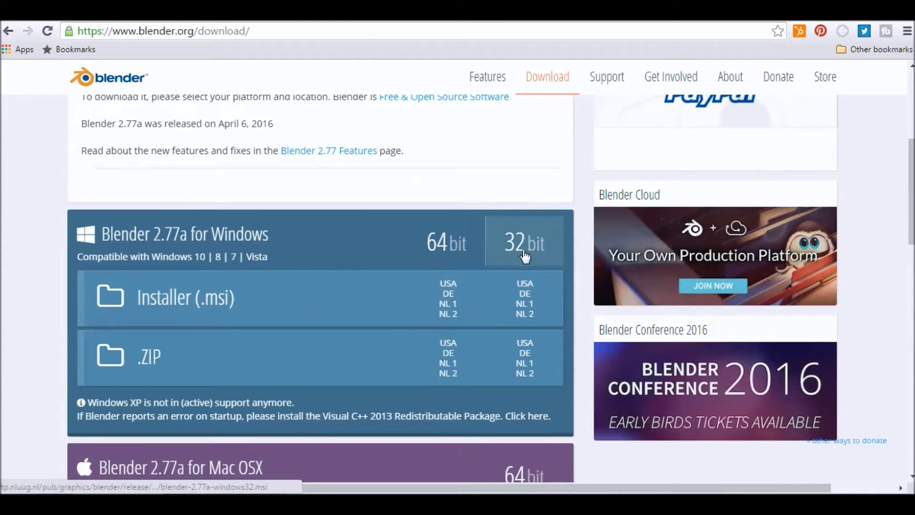
left_click(449, 248)
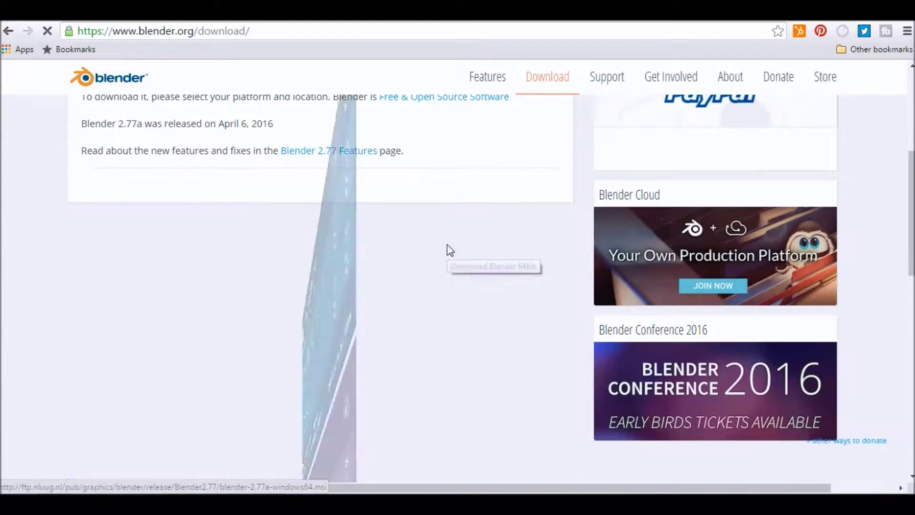
scroll(448, 246, "down", 2)
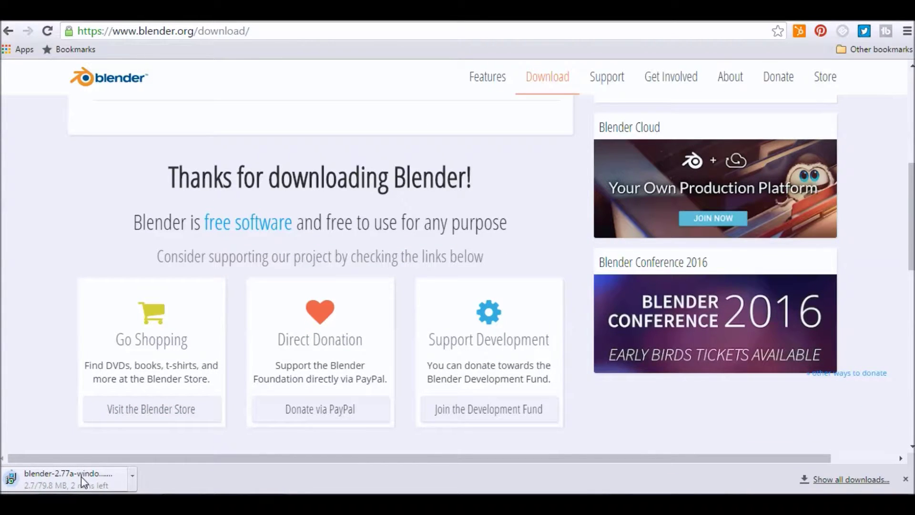
left_click(82, 477)
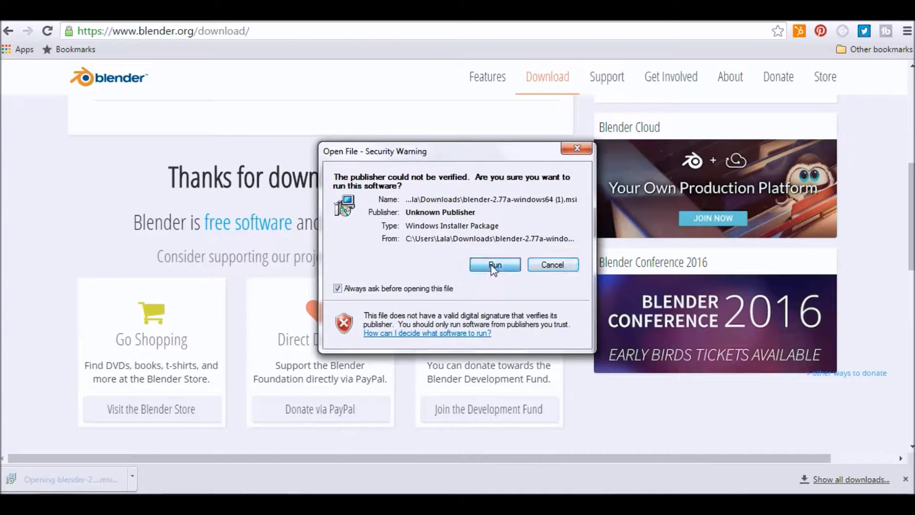
Step: Run the Blender 2.77a installer, accept the license, keep default features, and finish setup
left_click(493, 267)
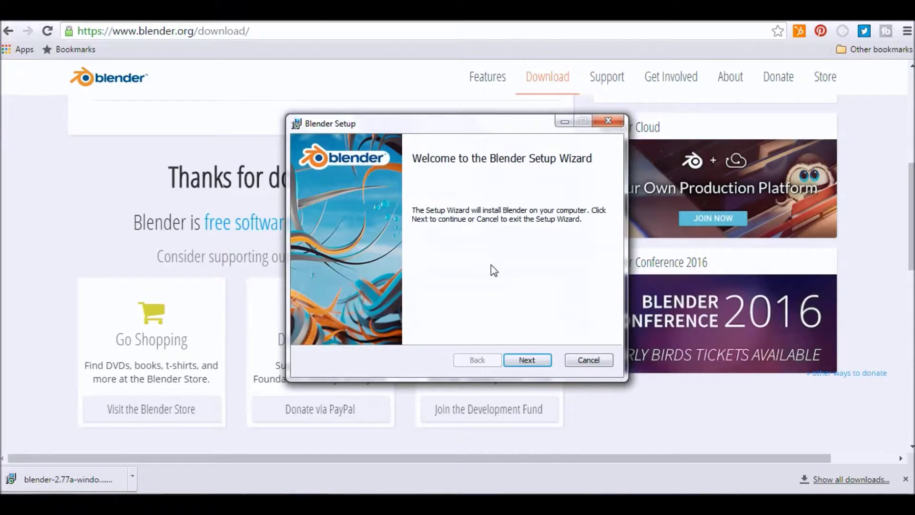
left_click(543, 360)
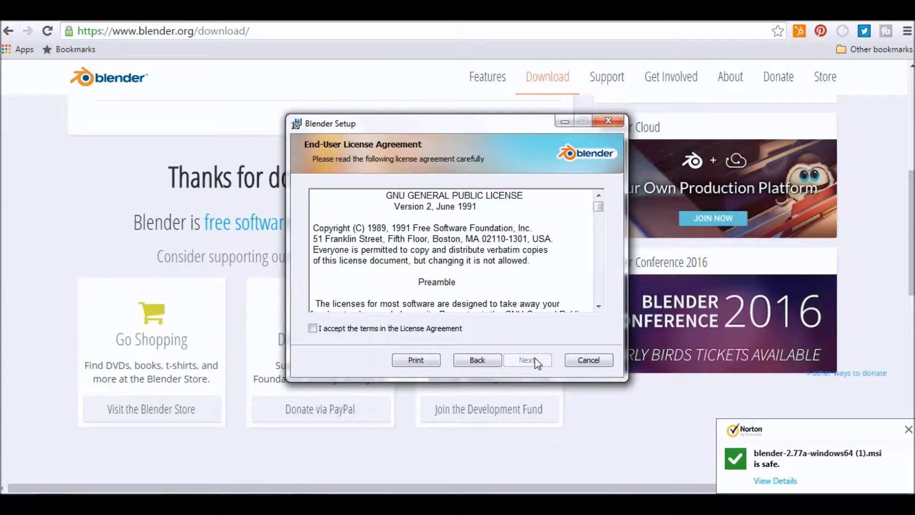
left_click(908, 429)
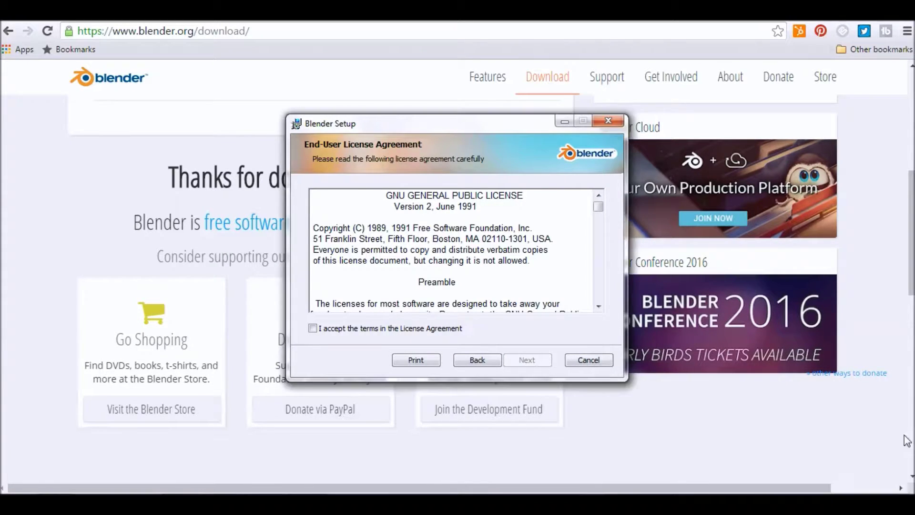
left_click(313, 328)
left_click_drag(598, 208, 595, 315)
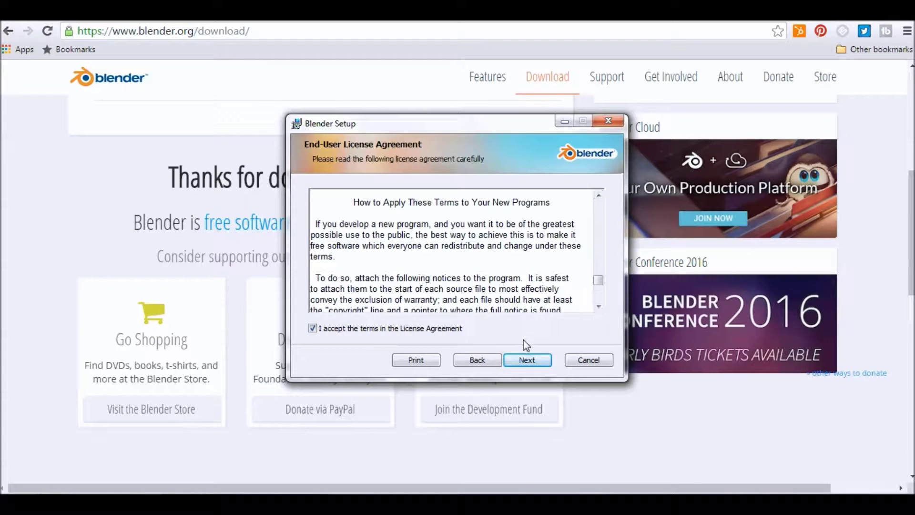
left_click(527, 361)
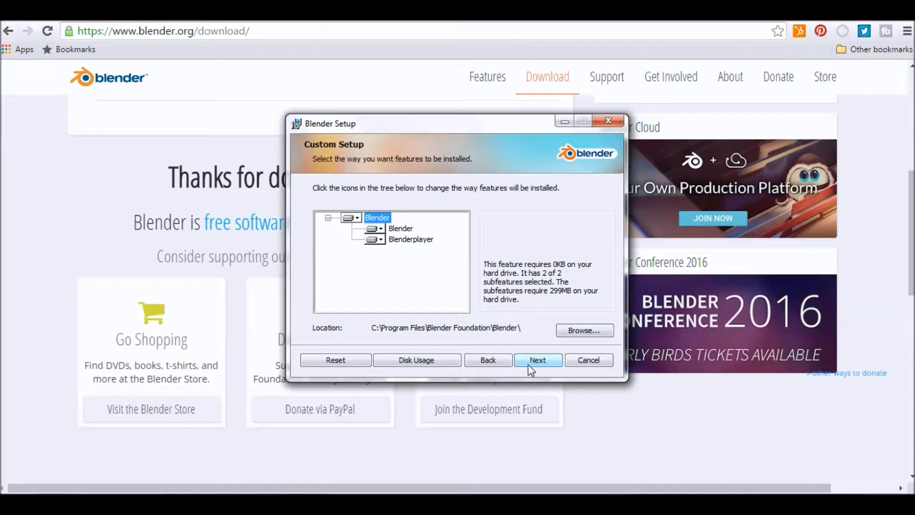
left_click(529, 363)
left_click(529, 364)
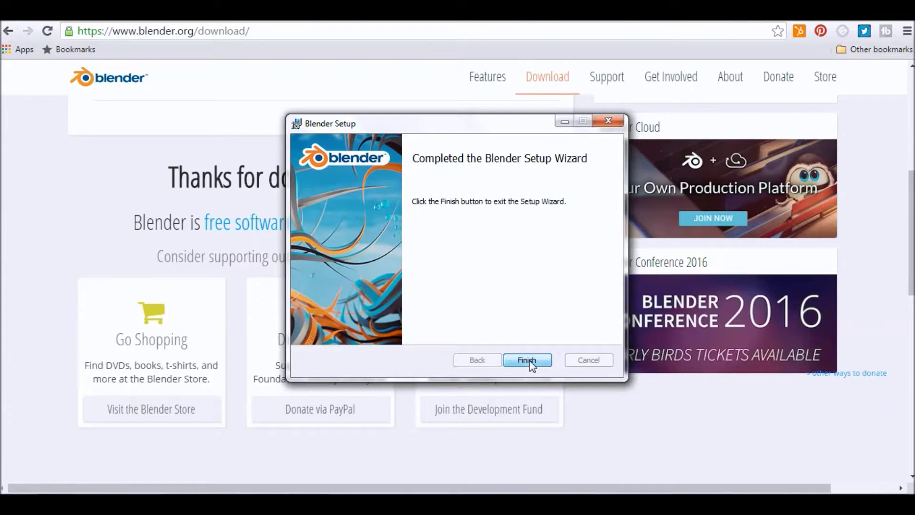
left_click(530, 361)
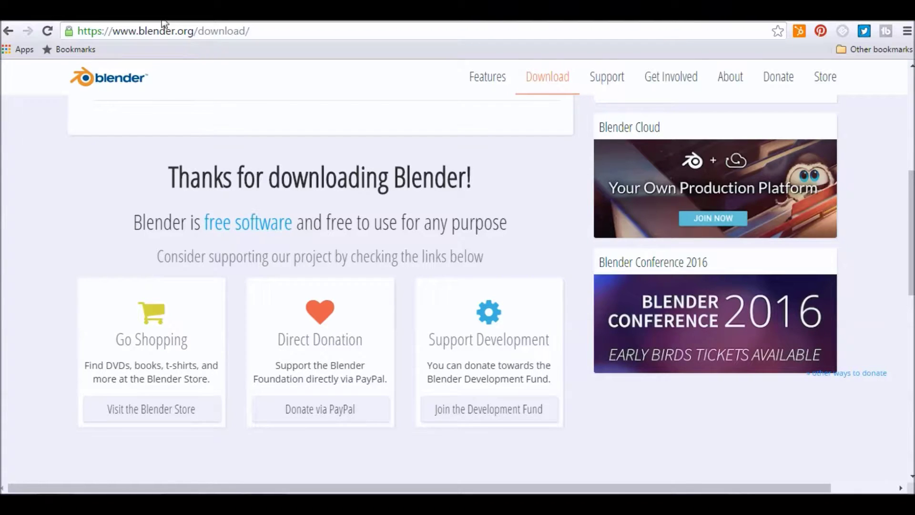
Step: Search YouTube for 'blender intro templates' and scroll through the results
left_click(70, 20)
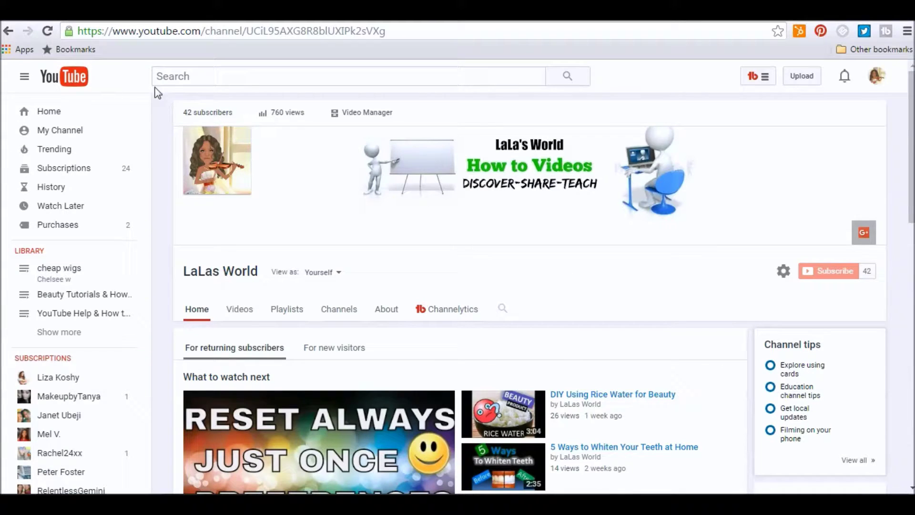
left_click(185, 77)
type("blen")
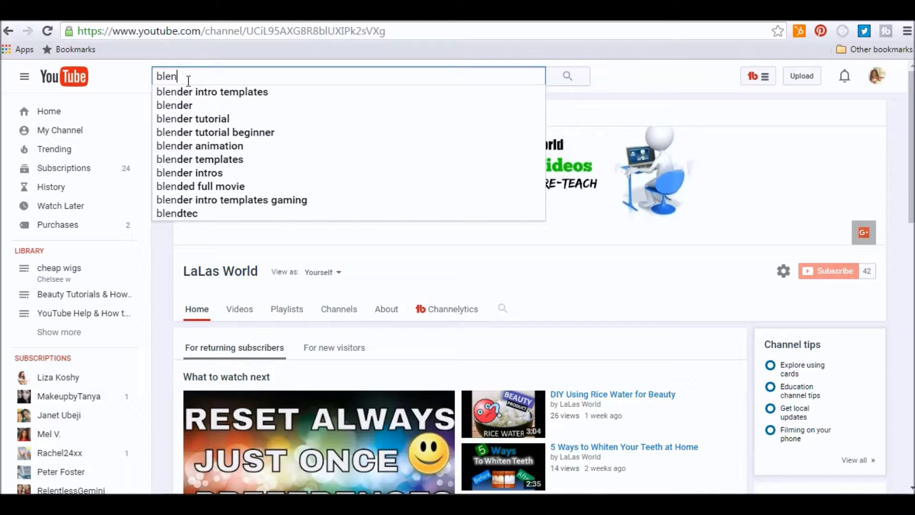
left_click(190, 95)
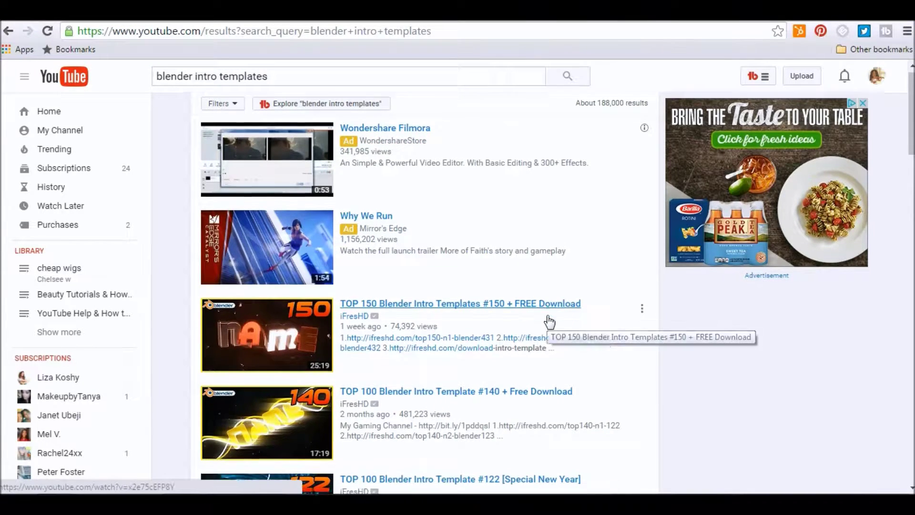
scroll(550, 323, "down", 5)
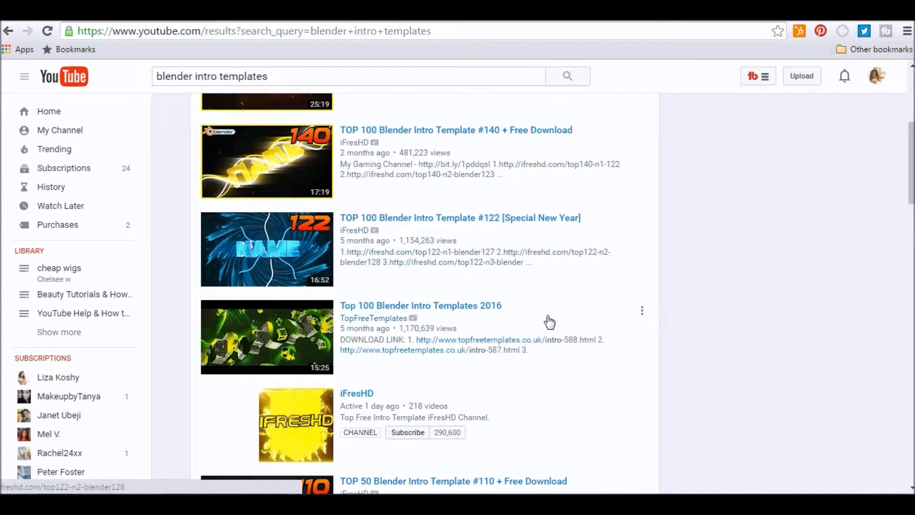
scroll(550, 323, "down", 5)
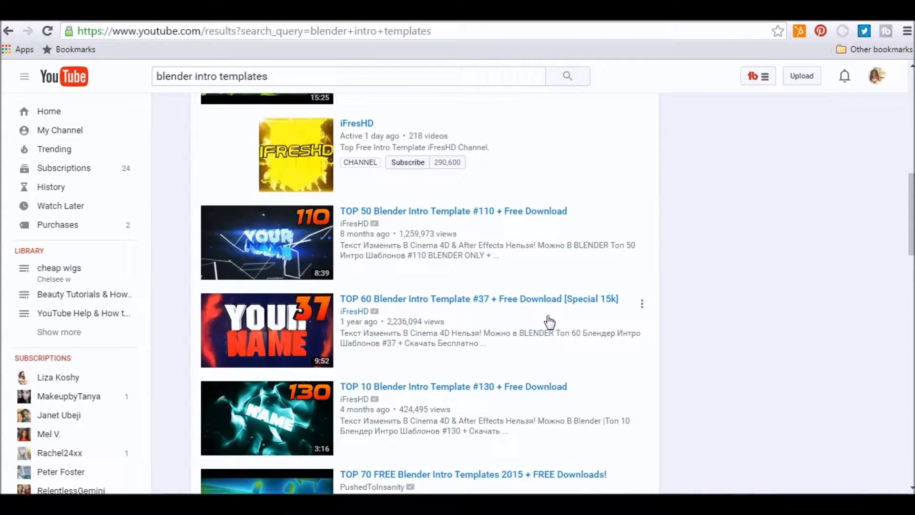
scroll(550, 322, "down", 3)
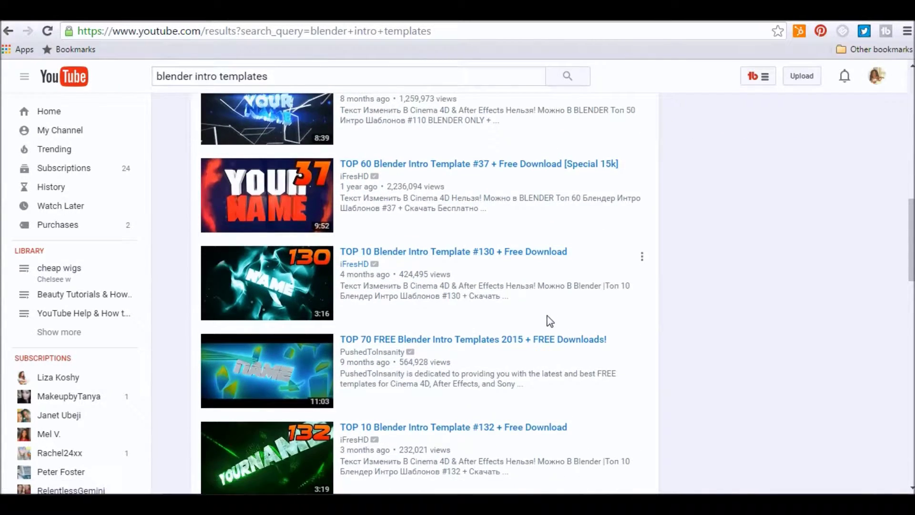
scroll(550, 323, "down", 2)
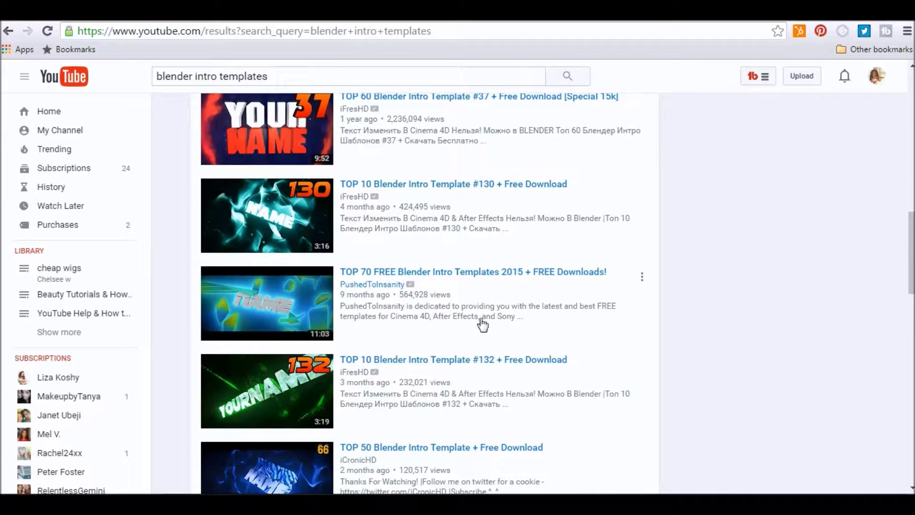
Step: Open the TOP 70 FREE Blender Intro Templates 2015 video's description and follow the first MediaFire link
left_click(400, 279)
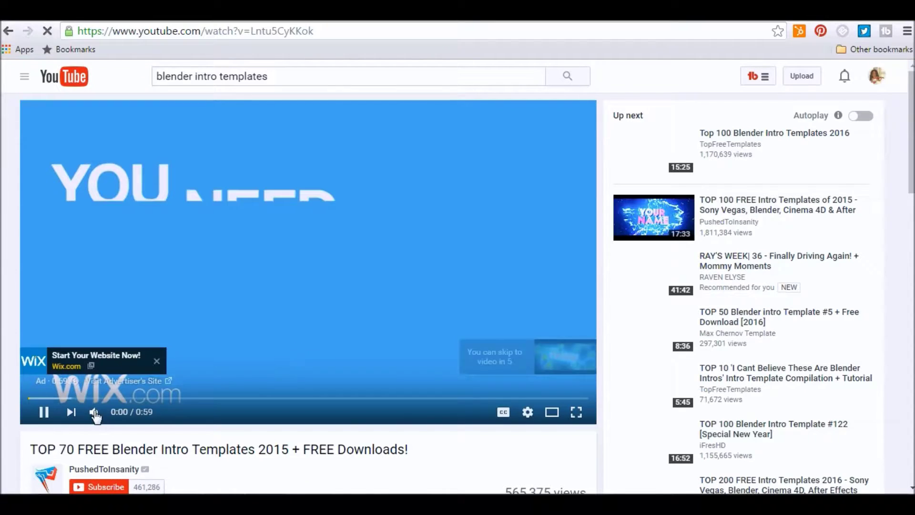
left_click(44, 411)
scroll(181, 381, "down", 1)
scroll(180, 382, "down", 4)
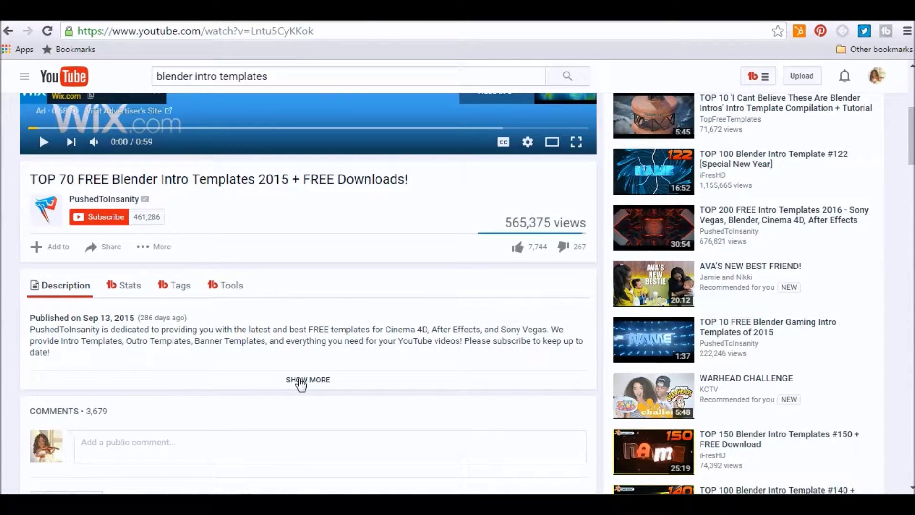
left_click(301, 379)
scroll(301, 382, "down", 3)
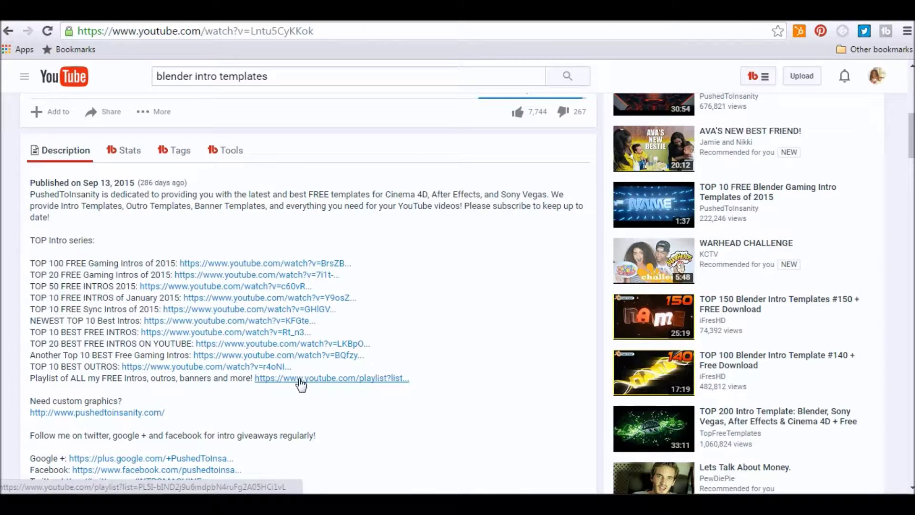
scroll(300, 381, "down", 5)
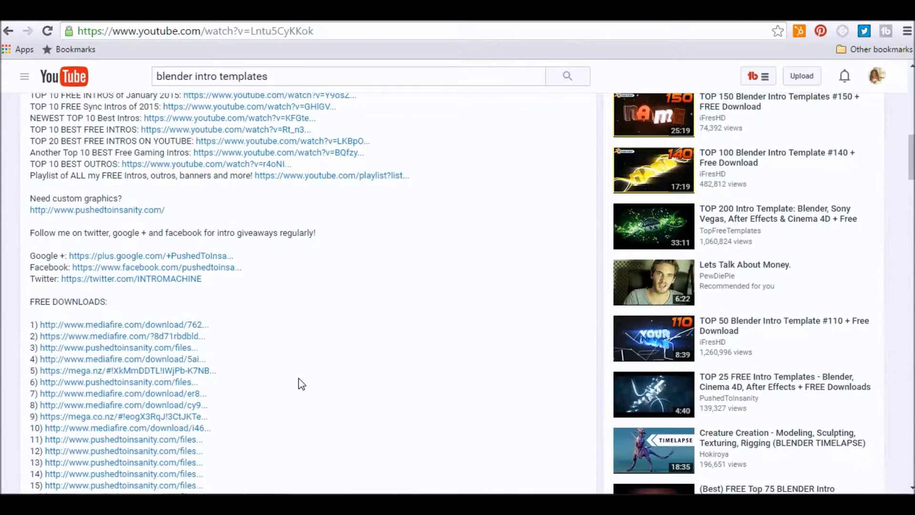
scroll(298, 379, "down", 1)
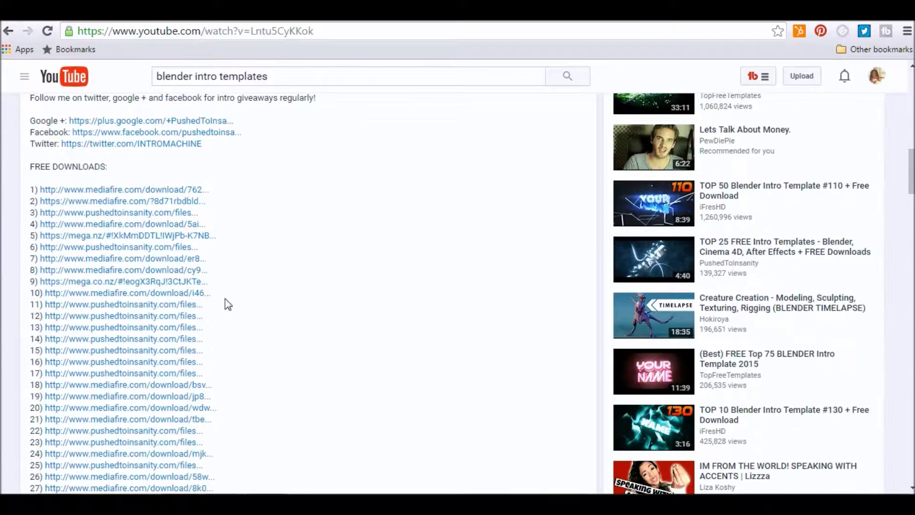
left_click(151, 192)
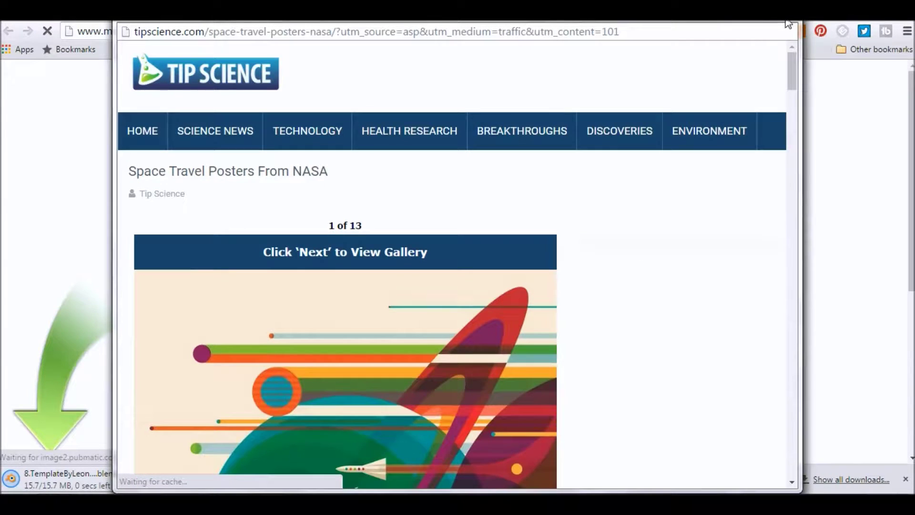
Step: Dismiss the MediaFire ad popup and open the downloaded 8.TemplateByLeonidasGFX.blend in Blender
left_click(786, 23)
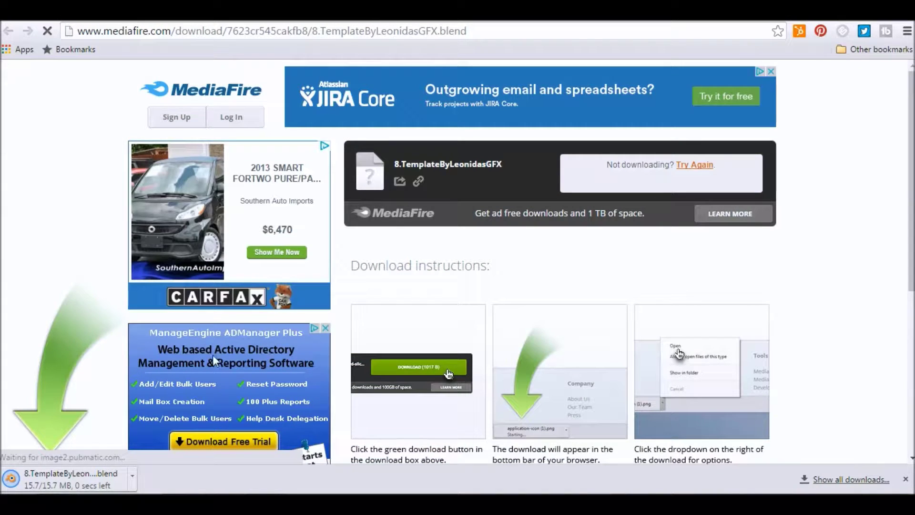
left_click(85, 484)
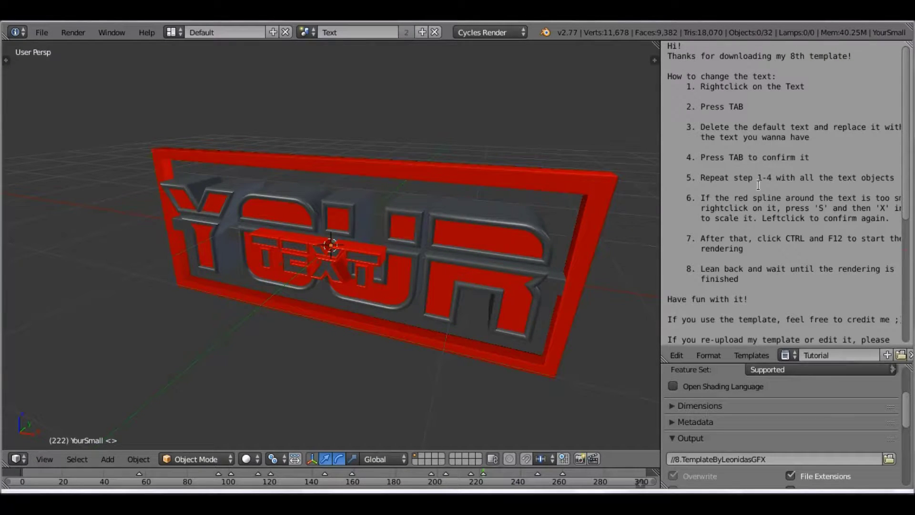
Step: Select the big YOUR text object and enter text editing, undoing a stray letter
right_click(469, 236)
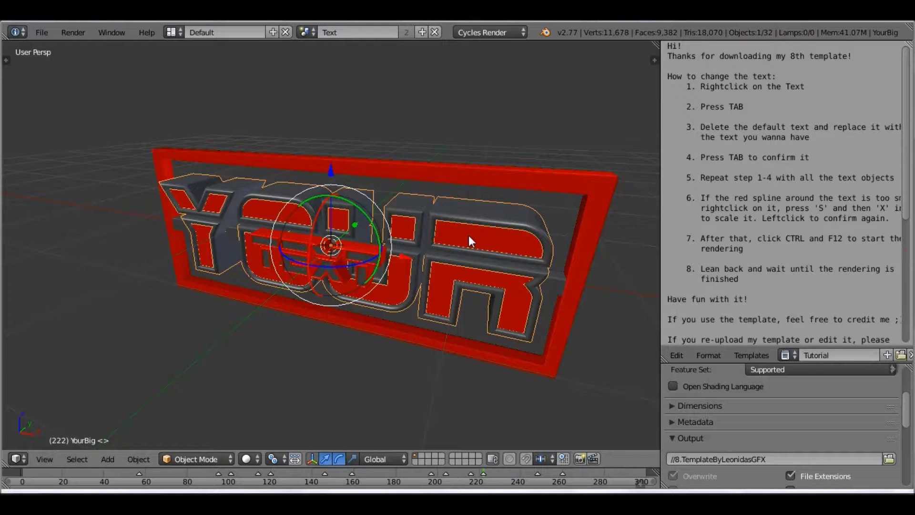
key("Tab")
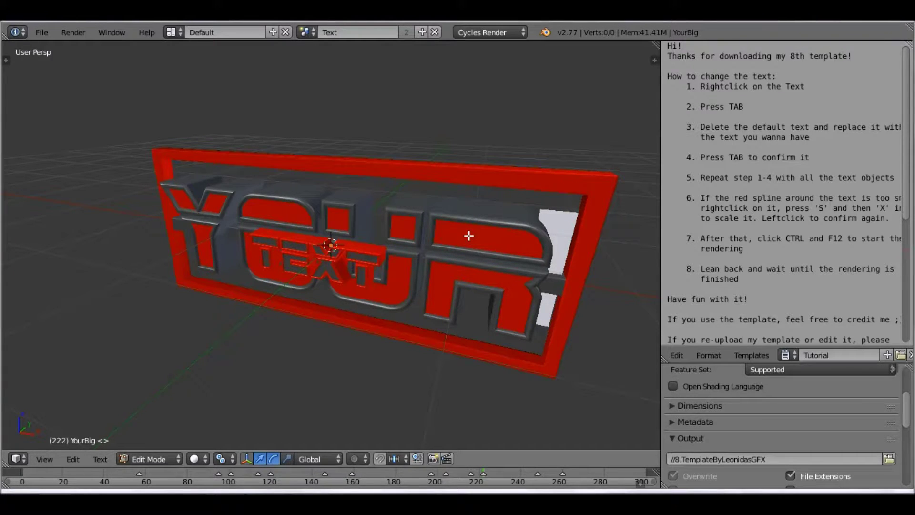
type("L")
key("ctrl+z")
key("ctrl+z")
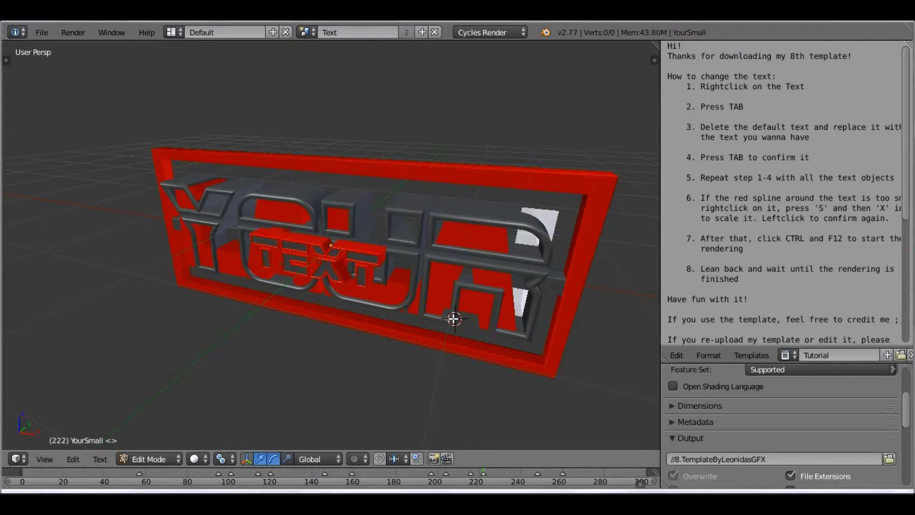
key("Tab")
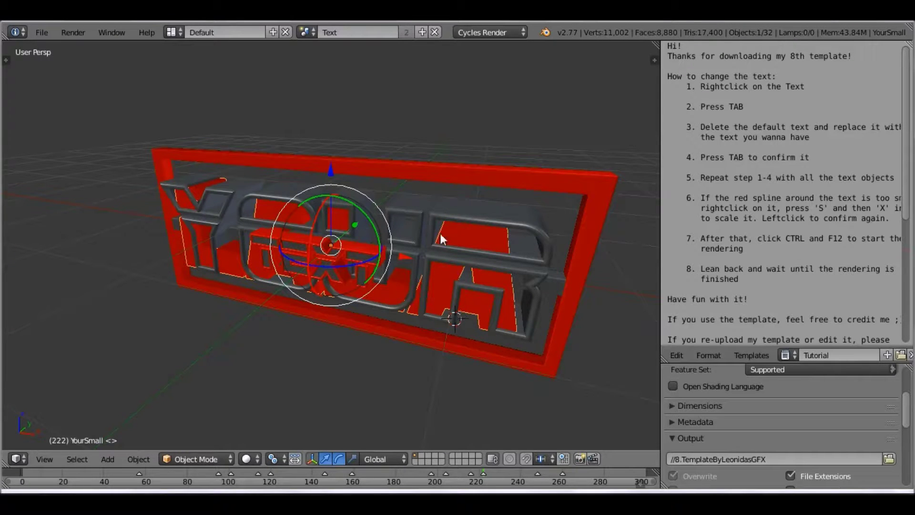
Step: Reselect the big YOUR text, change its letters to the new word, then select the small TEXT object
key("shift+l")
left_click(212, 255)
right_click(206, 213)
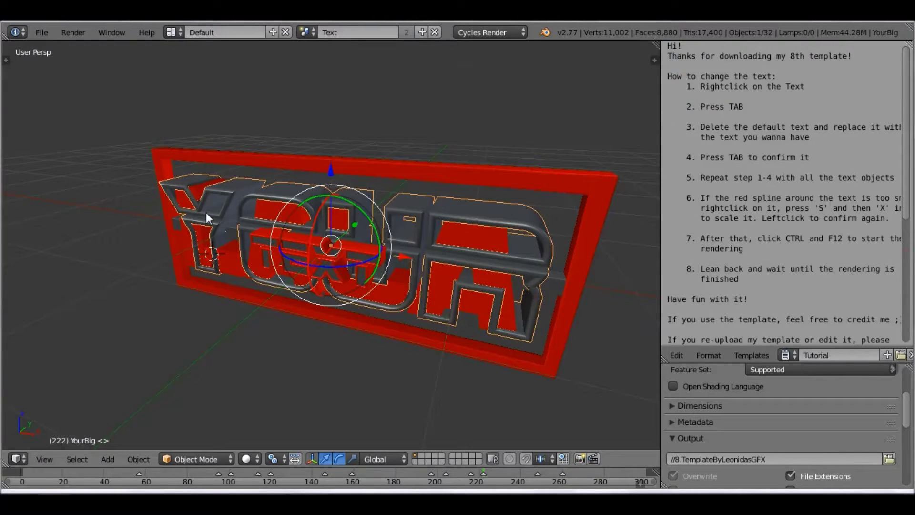
key("shift+l")
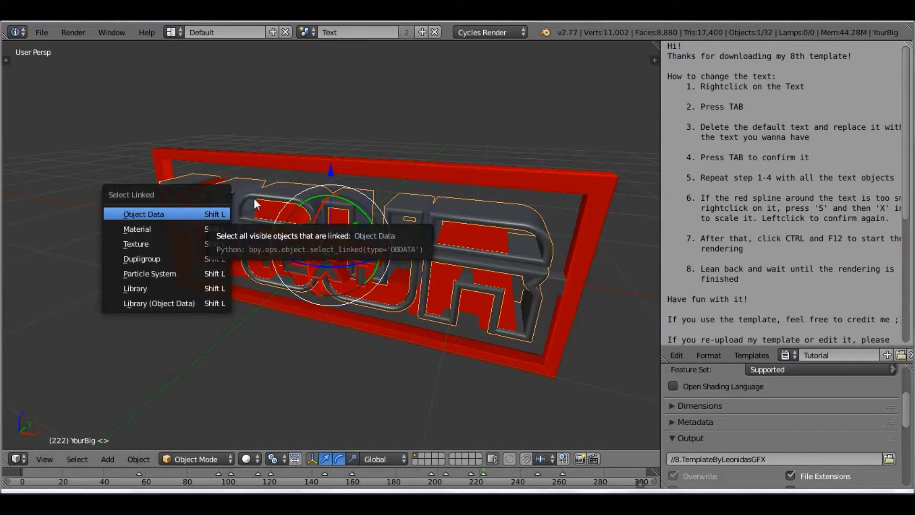
key("Tab")
type("S")
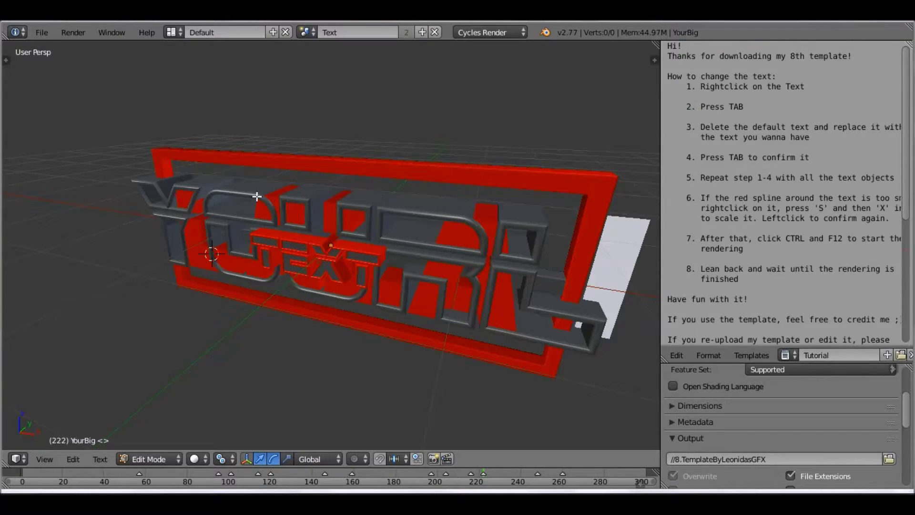
key("BackSpace")
key("BackSpace")
key("BackSpace")
key("BackSpace")
key("BackSpace")
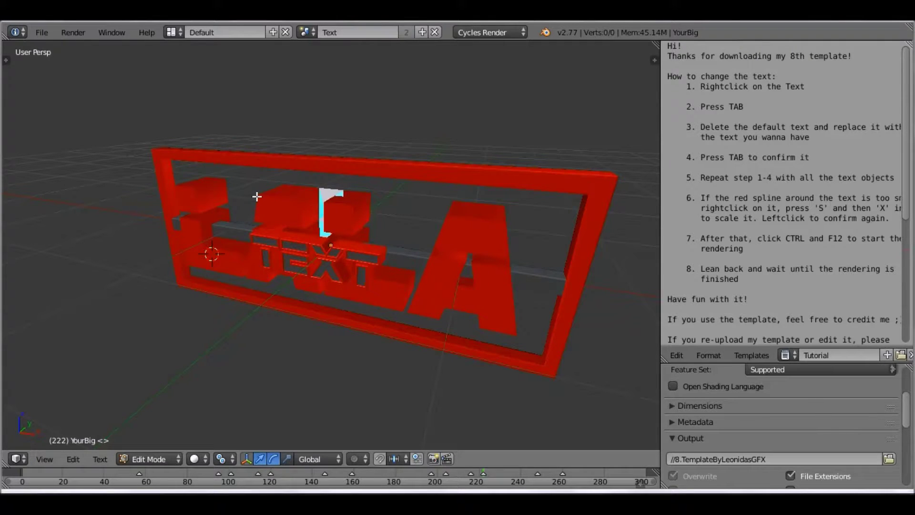
left_click(299, 248)
left_click(365, 251)
key("Tab")
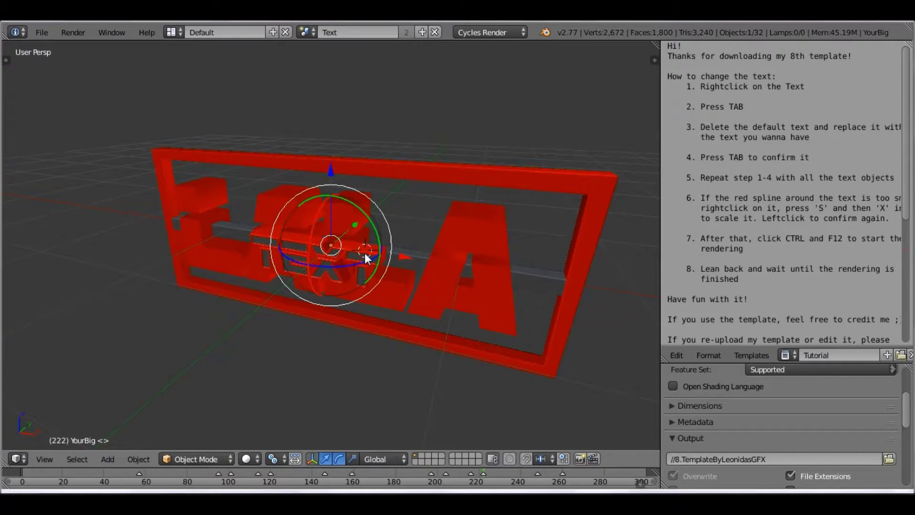
right_click(265, 243)
Step: Erase the small TEXT lettering and type DALLAS WORLD in its place
key("Tab")
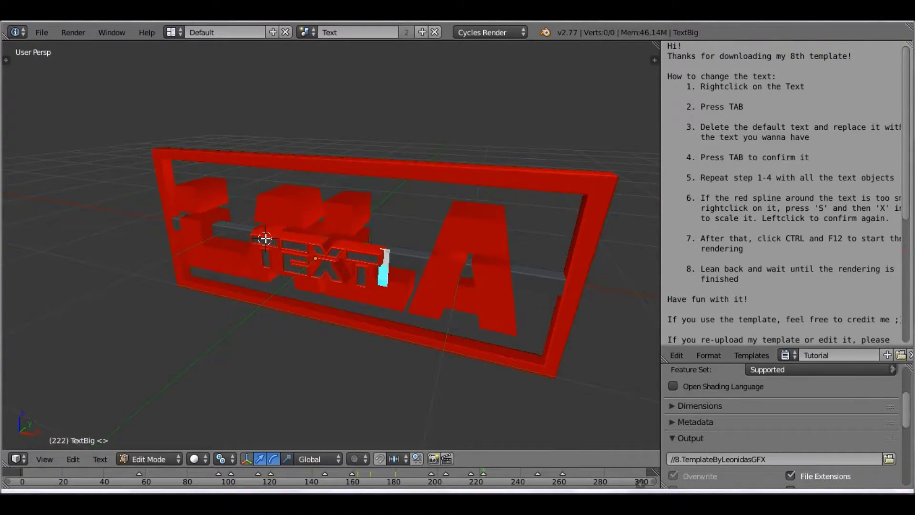
key("BackSpace")
key("BackSpace")
key("BackSpace")
key("BackSpace")
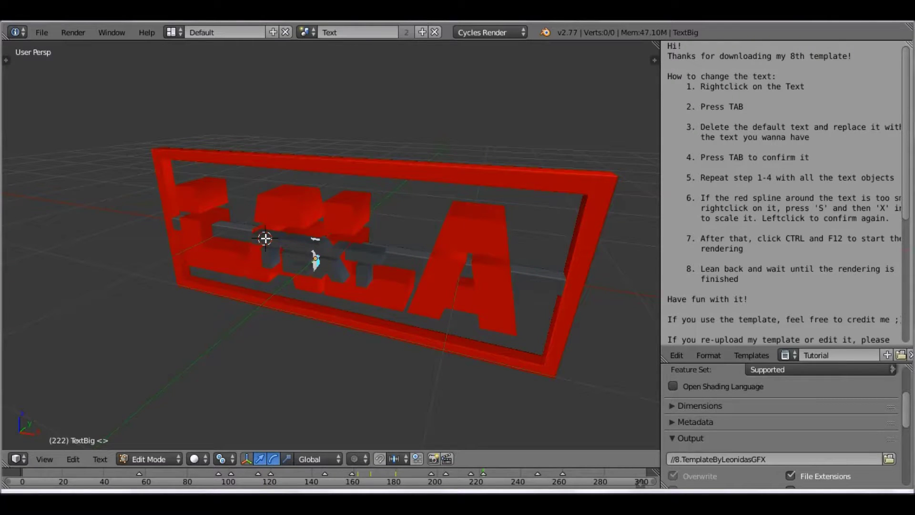
type("DALLAS")
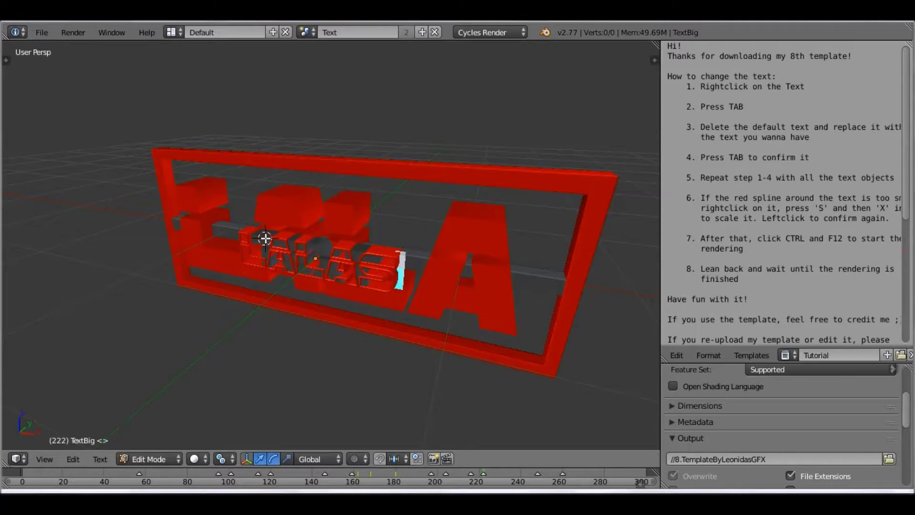
type("WORL")
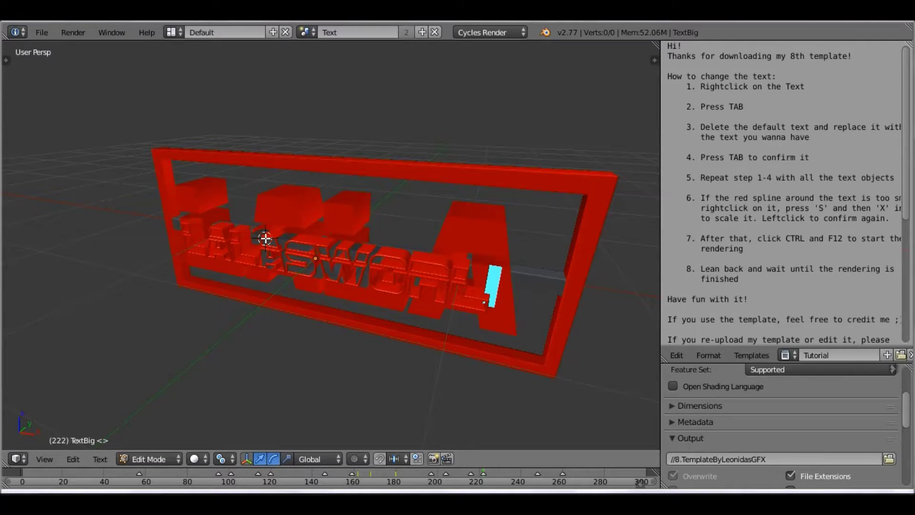
type("D")
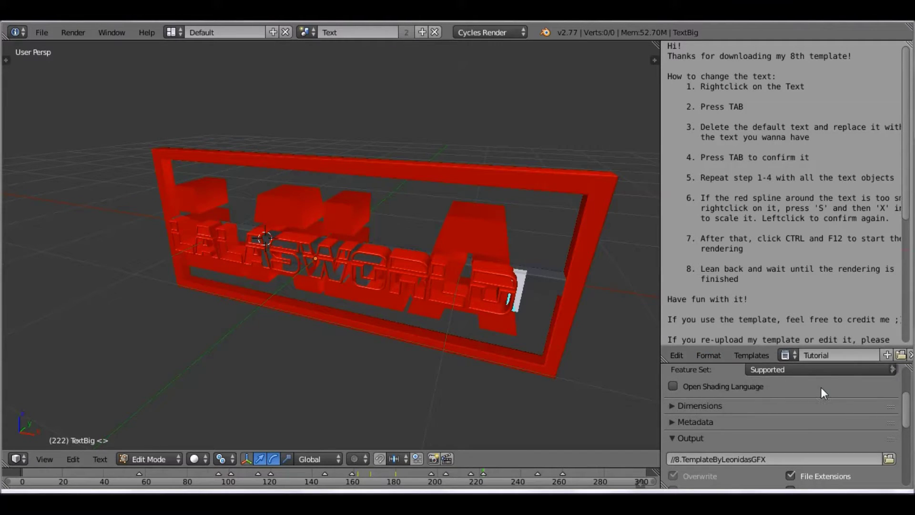
Step: Replace the Output path in Render properties with 'Lalas World Tutorial'
scroll(821, 388, "down", 2)
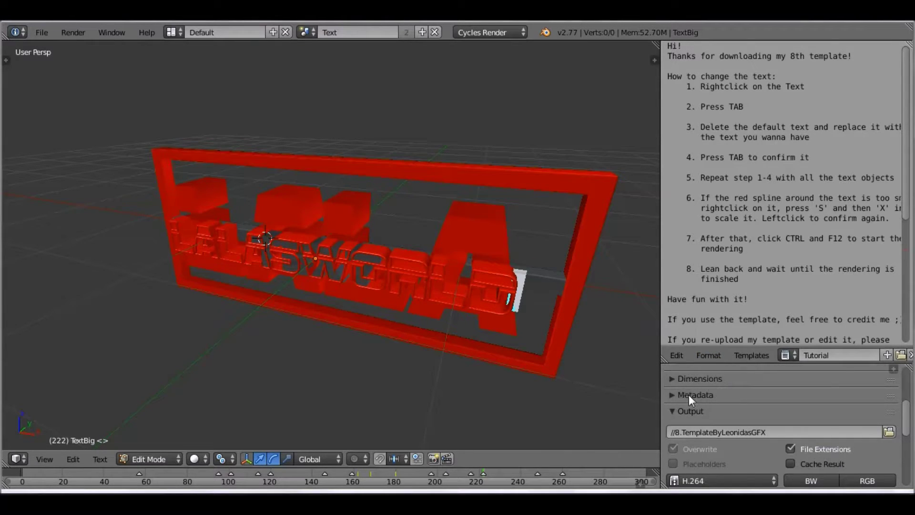
left_click(709, 430)
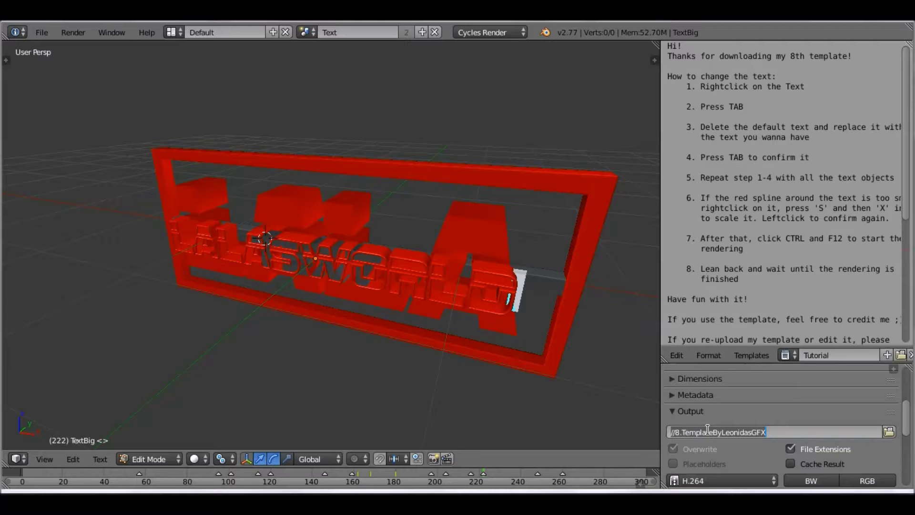
type("La")
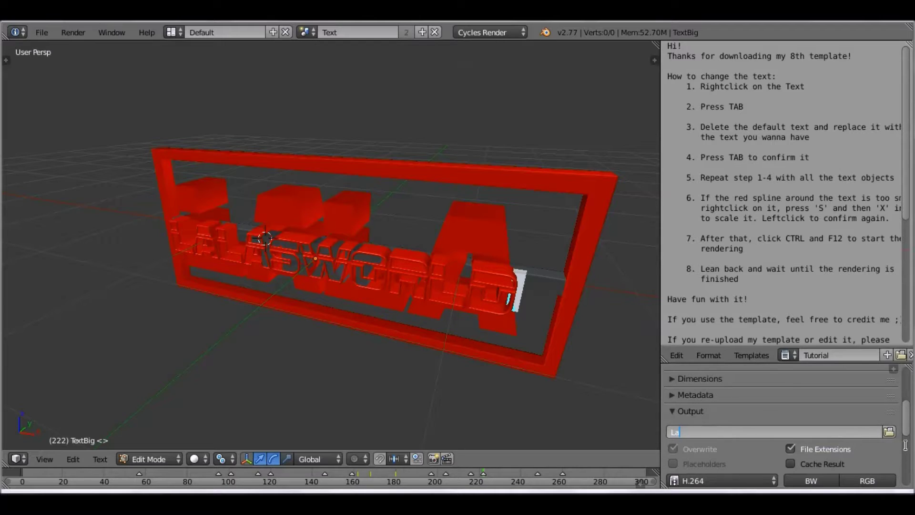
type("las World Tutorial")
key("Return")
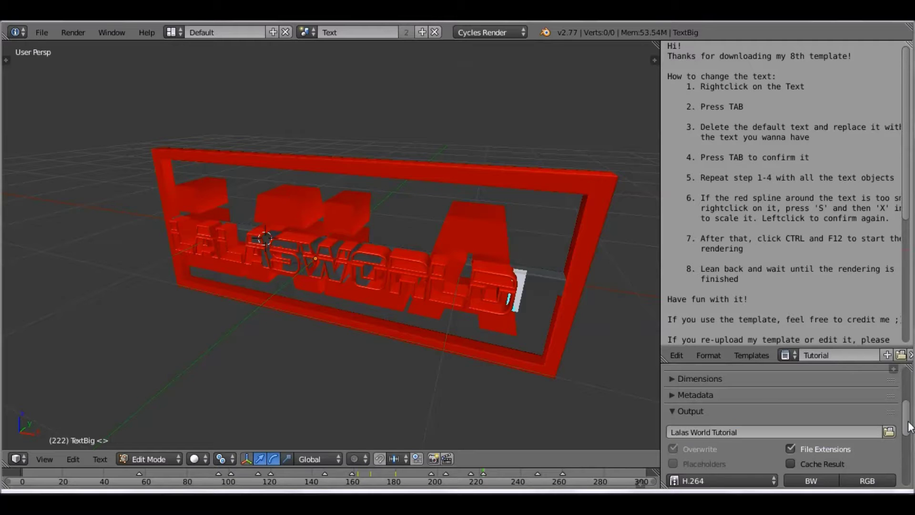
Step: Expand the Encoding panel and choose Xvid as the video container format
scroll(908, 433, "down", 2)
scroll(908, 433, "down", 3)
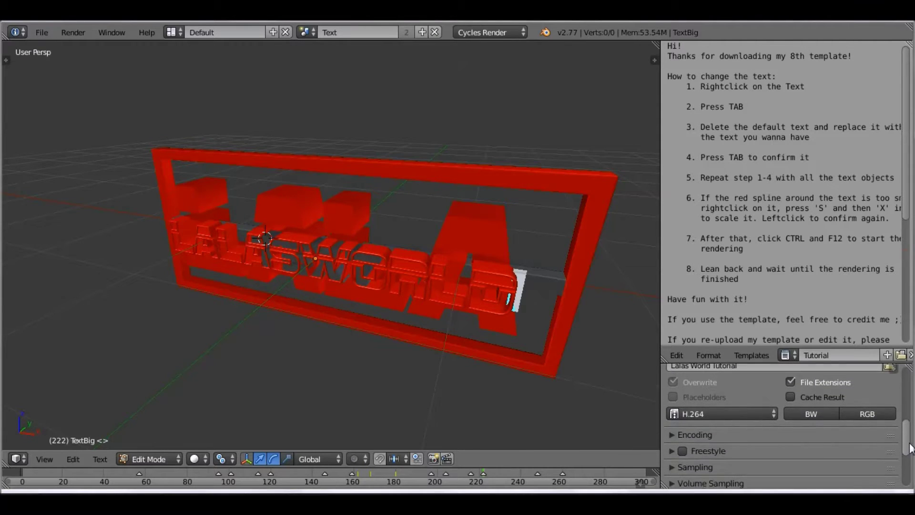
left_click(771, 415)
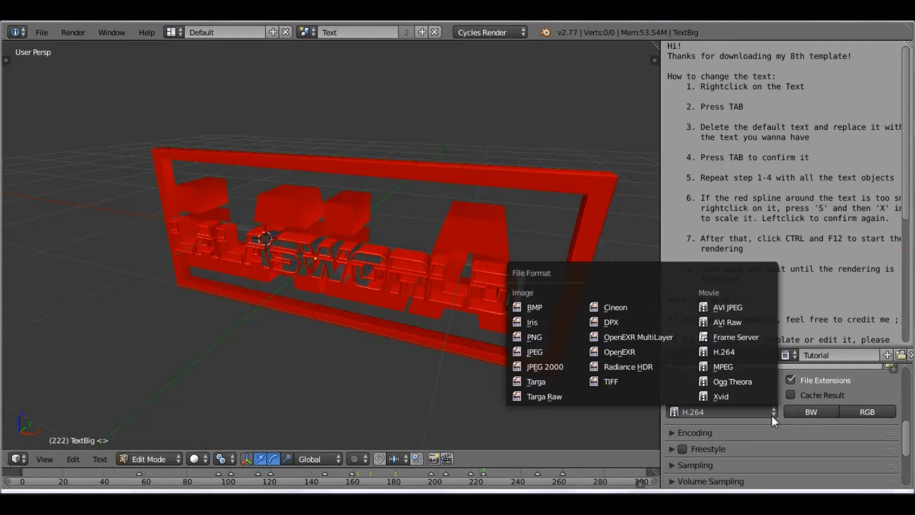
left_click(772, 416)
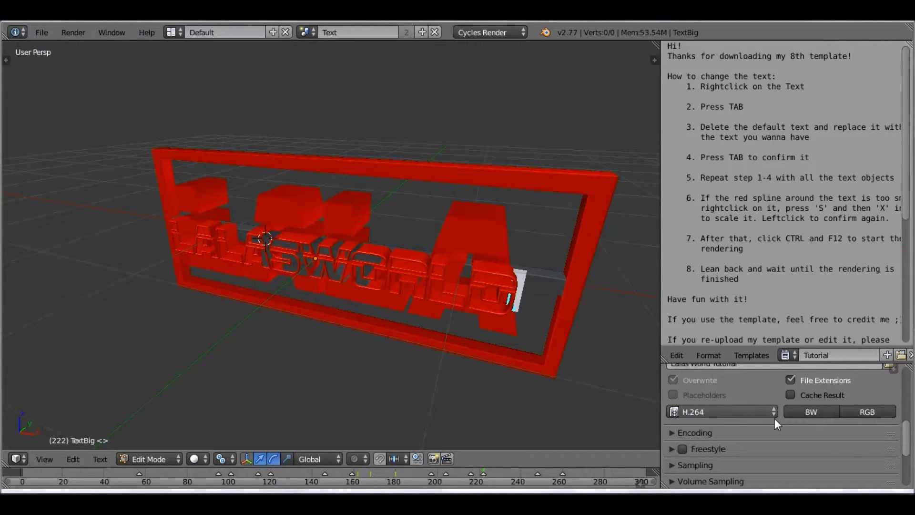
scroll(679, 446, "down", 2)
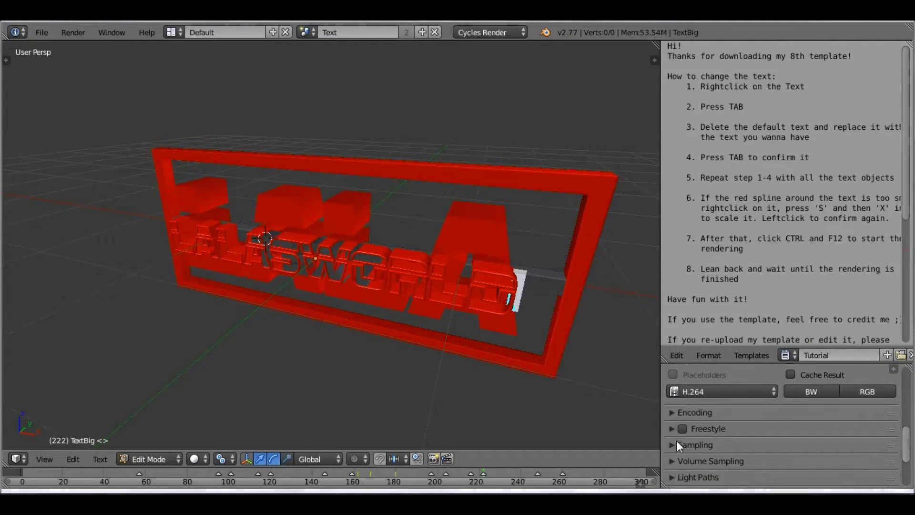
left_click(676, 414)
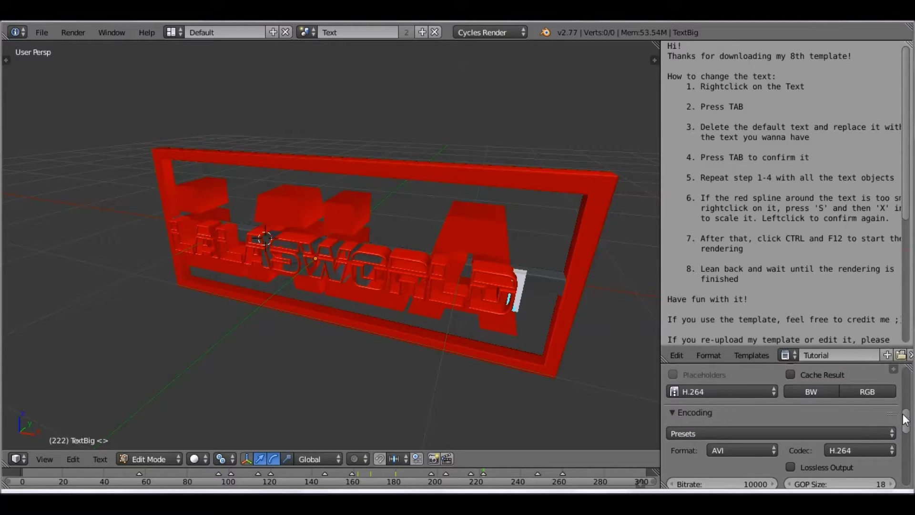
left_click_drag(906, 419, 906, 431)
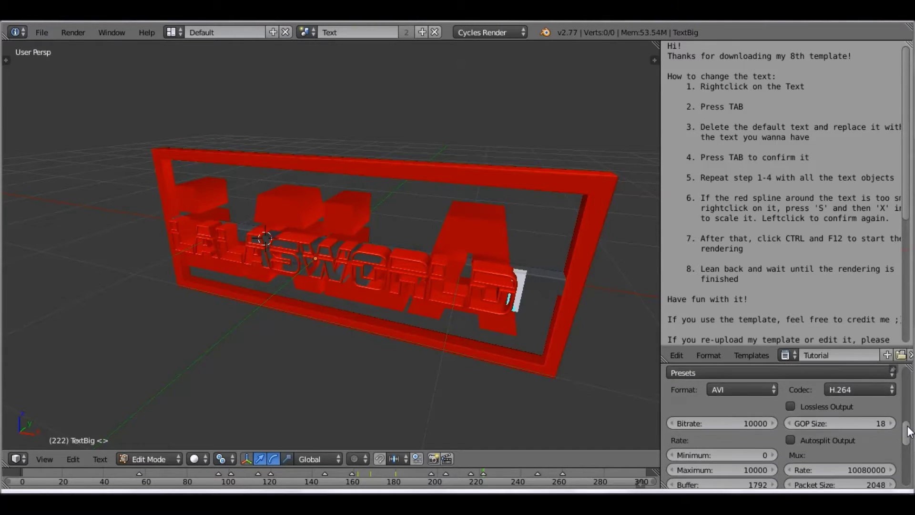
left_click(777, 391)
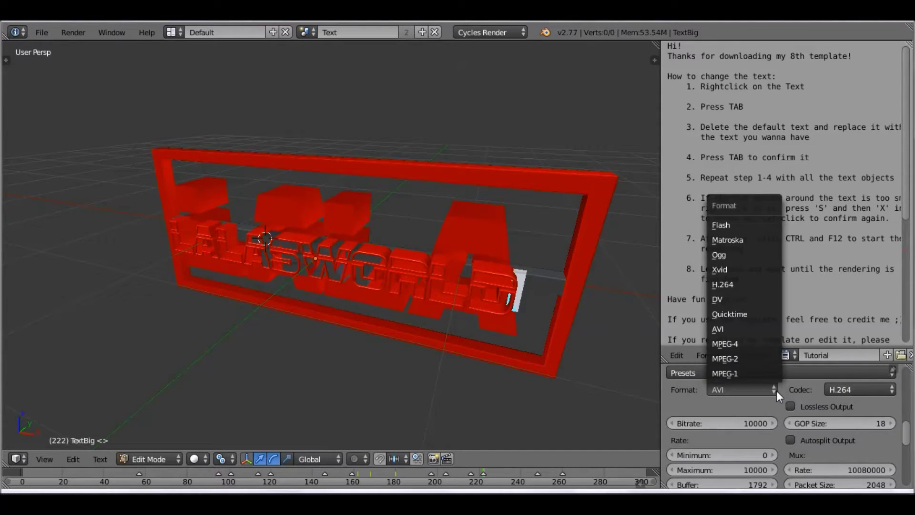
left_click(734, 268)
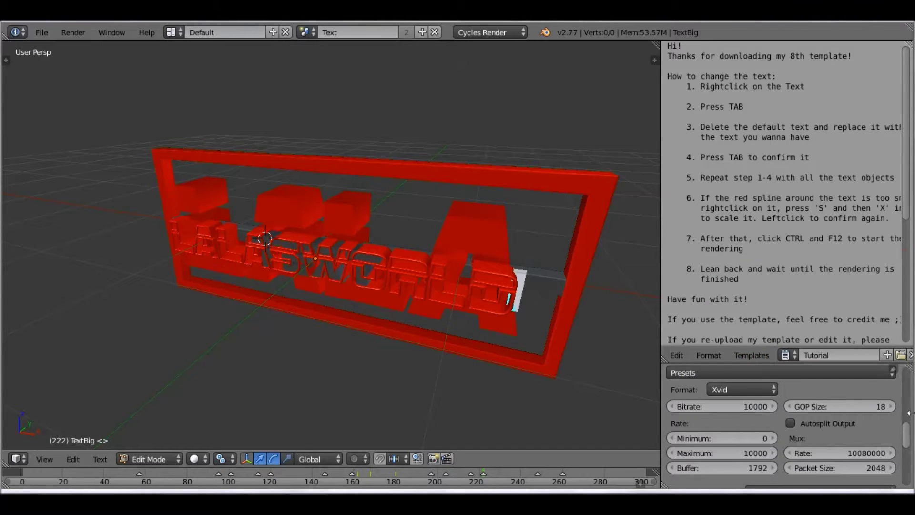
left_click_drag(906, 435, 907, 471)
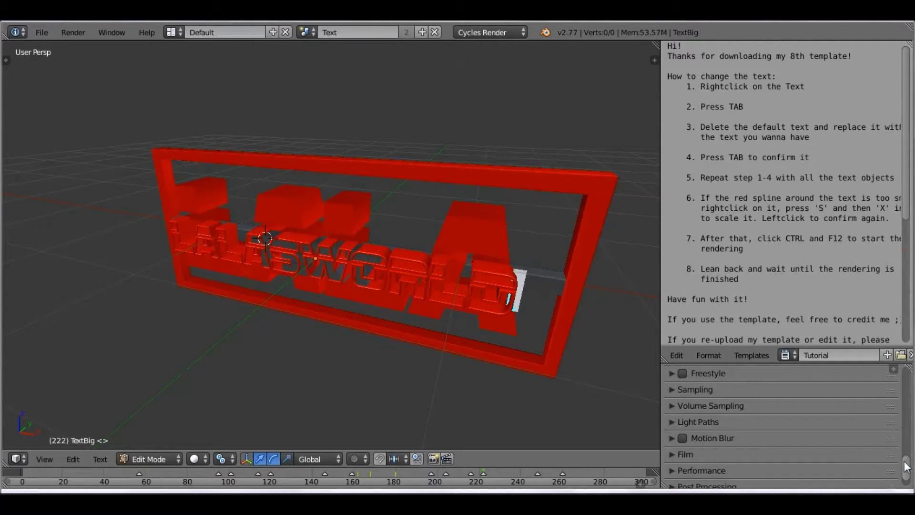
left_click_drag(908, 467, 907, 475)
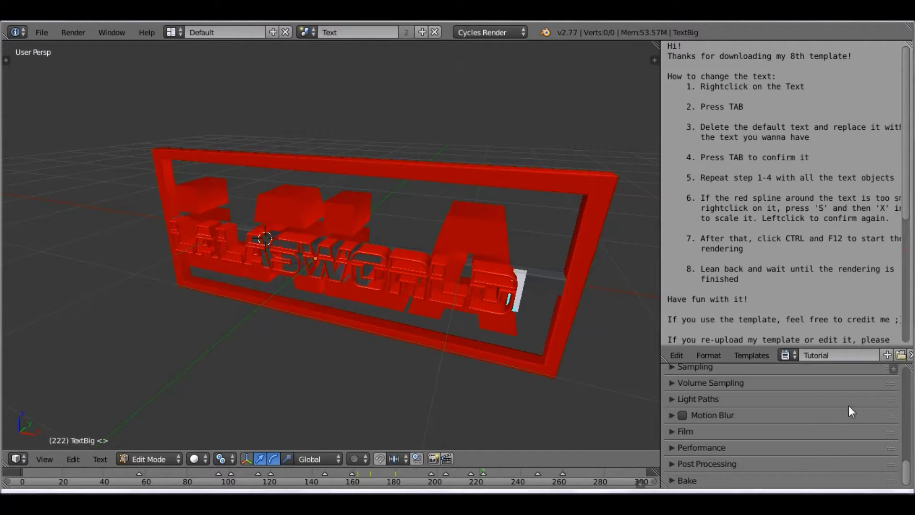
Step: Switch to the render result view and start Render Animation for the full intro sequence
left_click_drag(908, 470, 908, 381)
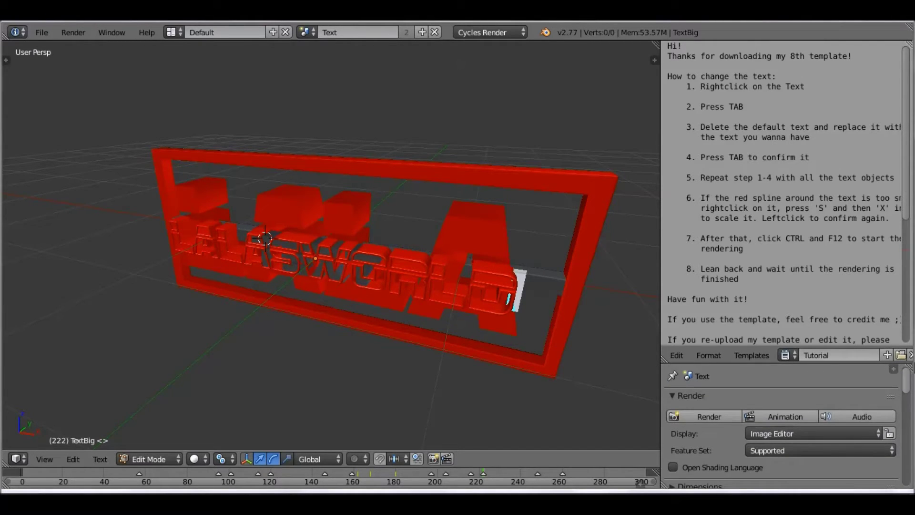
left_click(772, 417)
left_click(73, 32)
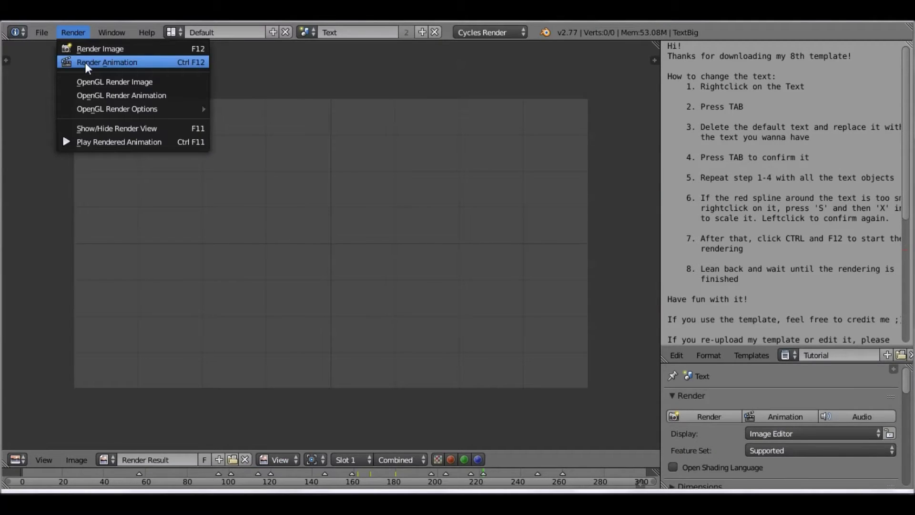
left_click(86, 63)
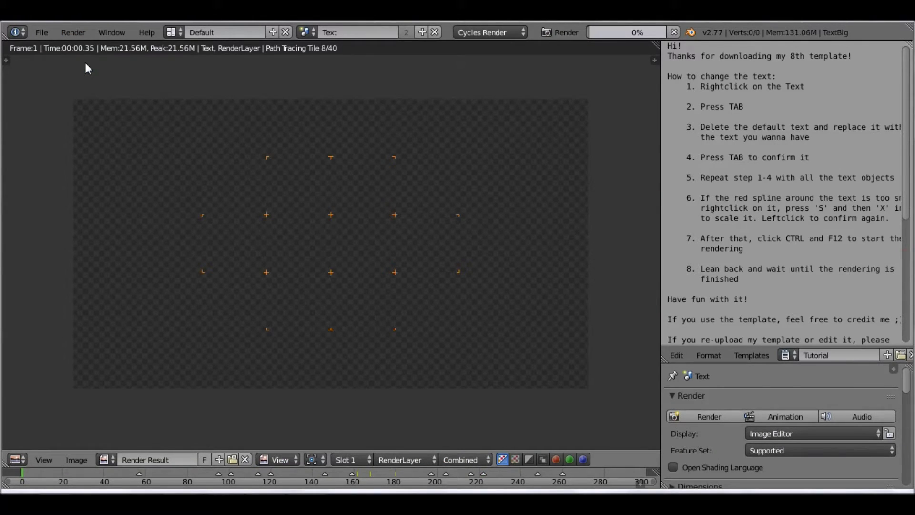